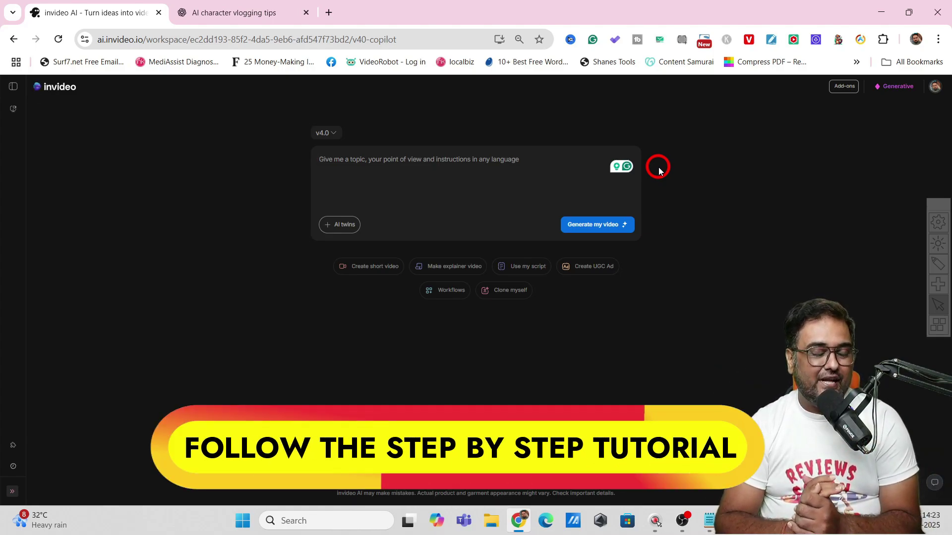
# Step: In a new tab, search 'google trends', open the site and show India's Trending now list
pyautogui.click(330, 13)
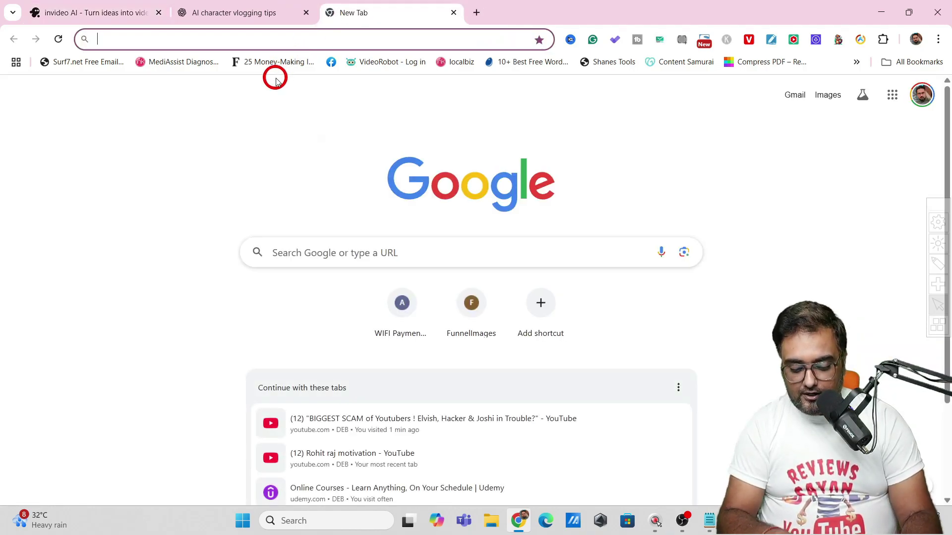
pyautogui.write('google t')
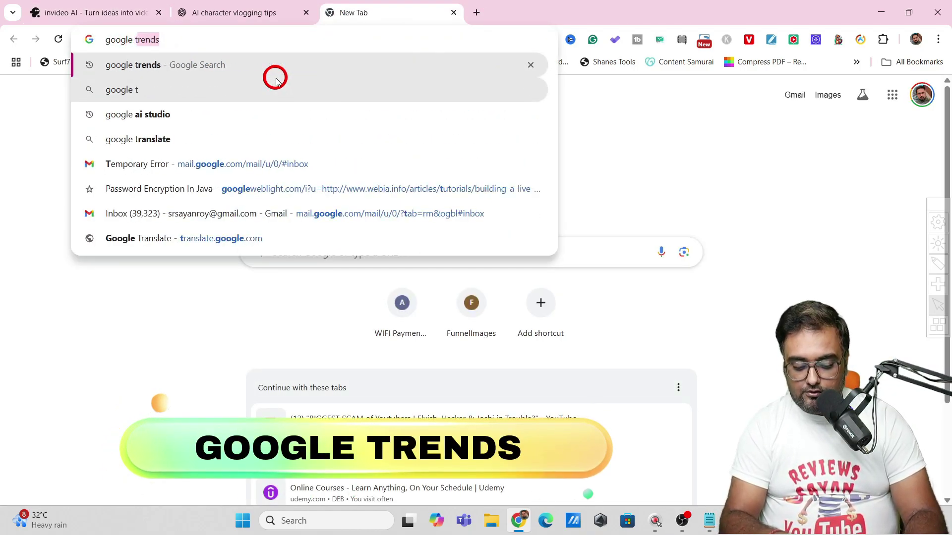
pyautogui.write('rends')
pyautogui.press('Return')
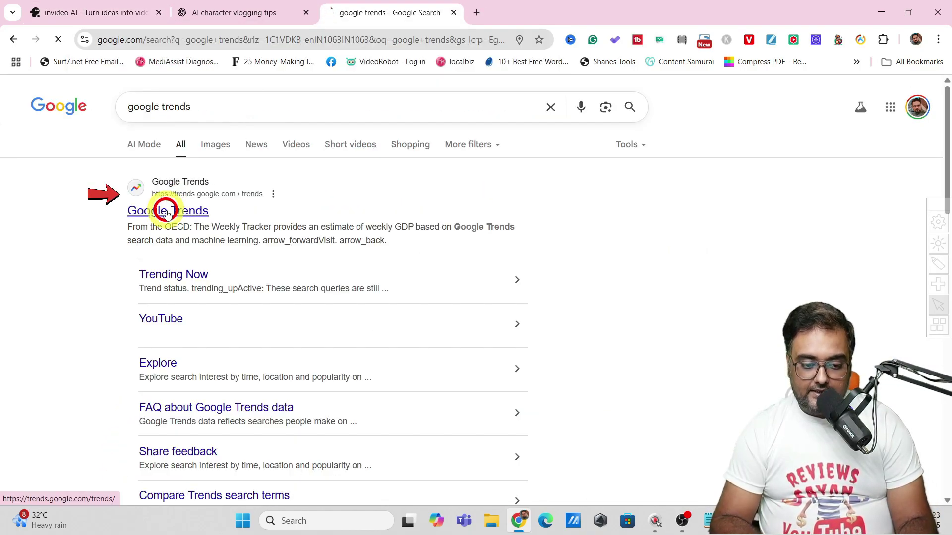
pyautogui.click(167, 211)
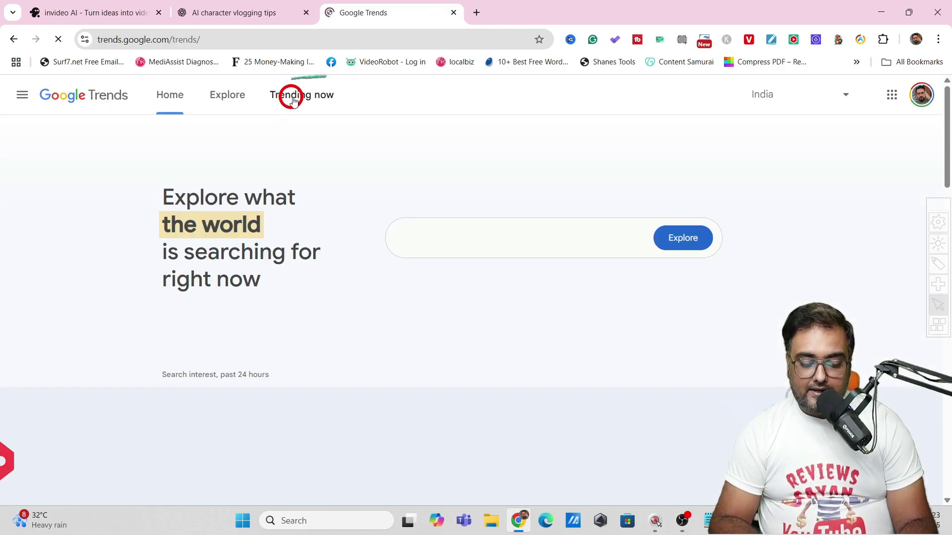
pyautogui.click(289, 98)
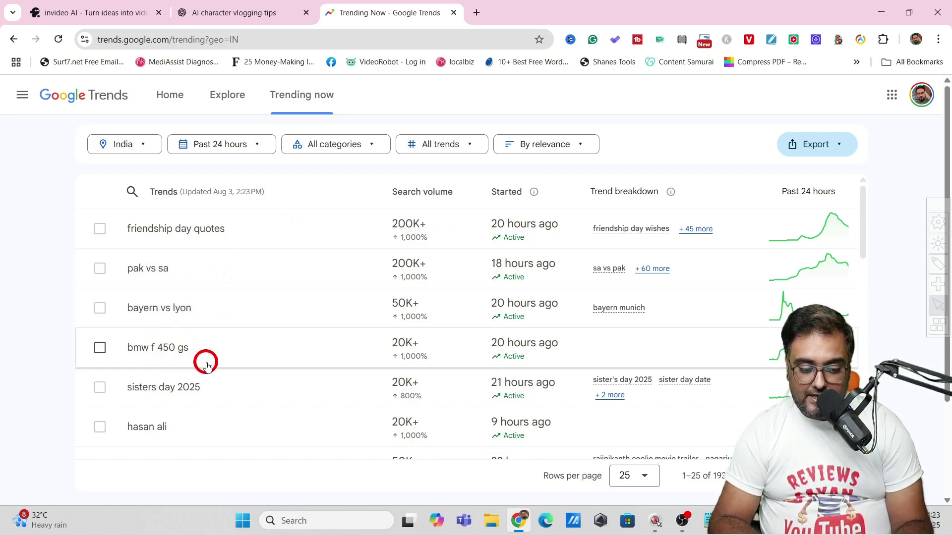
# Step: Change the trend location to United States by searching 'united' in the locations list
pyautogui.click(146, 147)
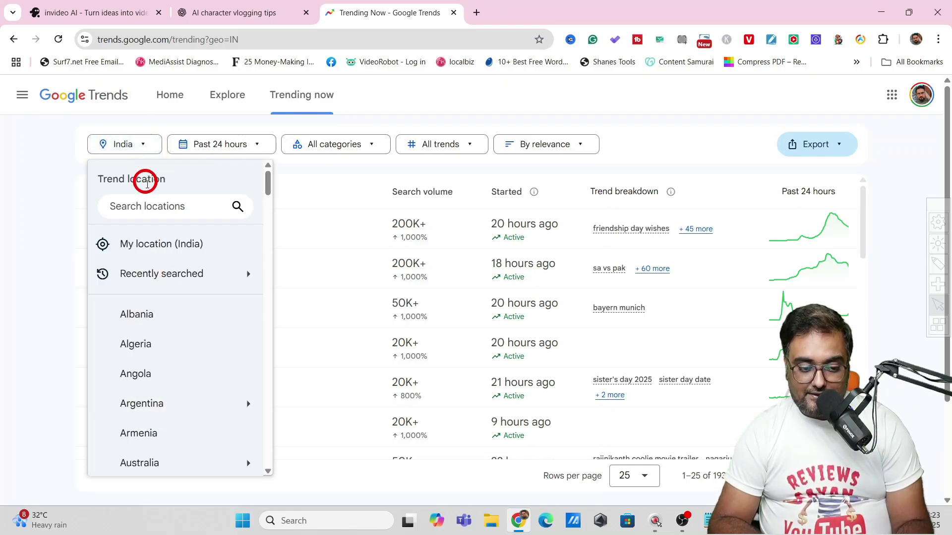
pyautogui.click(149, 194)
pyautogui.write('united')
pyautogui.click(149, 302)
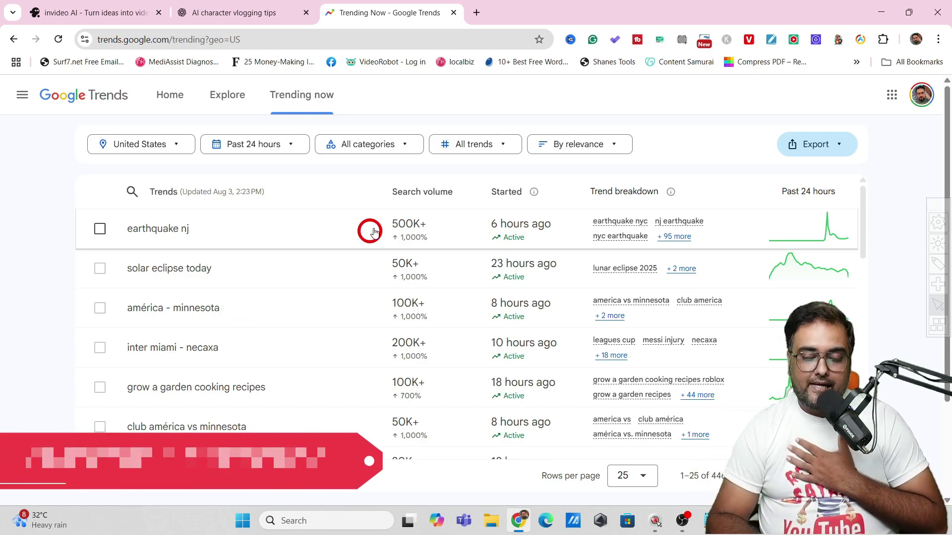
# Step: Filter the US list to Technology, briefly trying Business and Finance before switching back
pyautogui.click(405, 147)
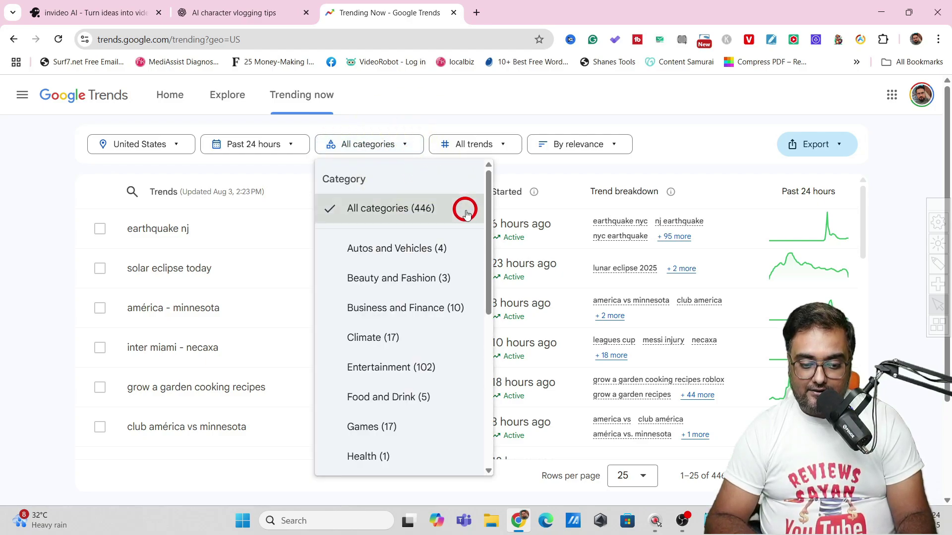
pyautogui.moveTo(488, 229); pyautogui.dragTo(490, 403)
pyautogui.click(395, 440)
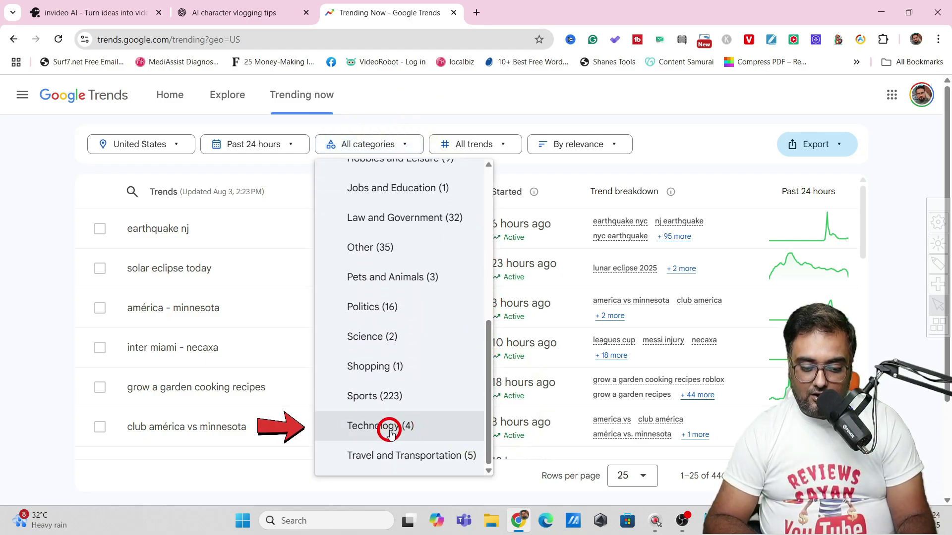
pyautogui.click(392, 432)
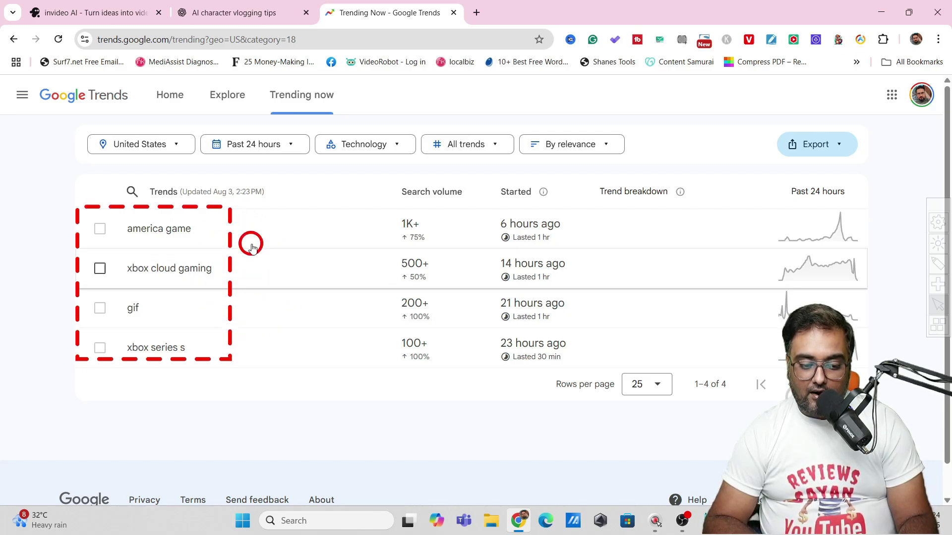
pyautogui.click(396, 149)
pyautogui.moveTo(489, 272)
pyautogui.mouseDown()
pyautogui.moveTo(488, 380)
pyautogui.moveTo(478, 259)
pyautogui.mouseUp()
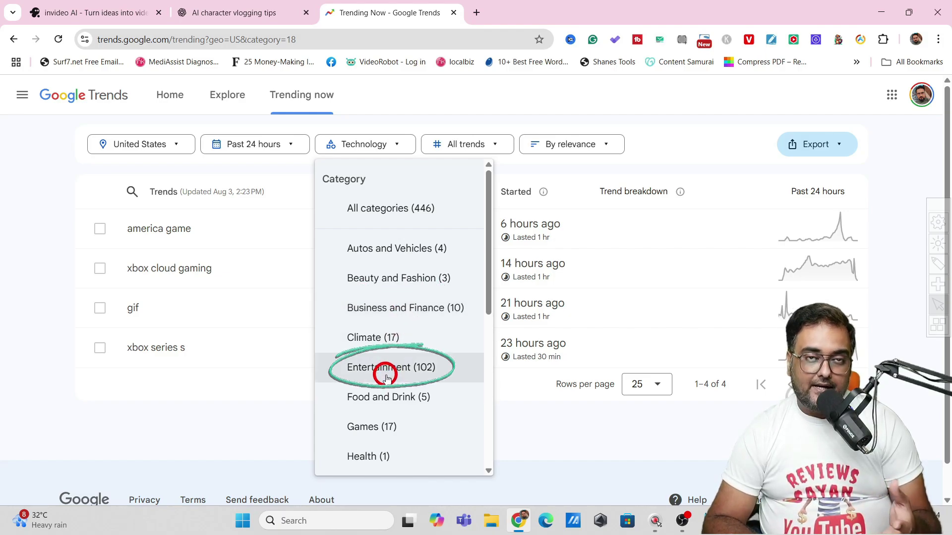
pyautogui.click(387, 311)
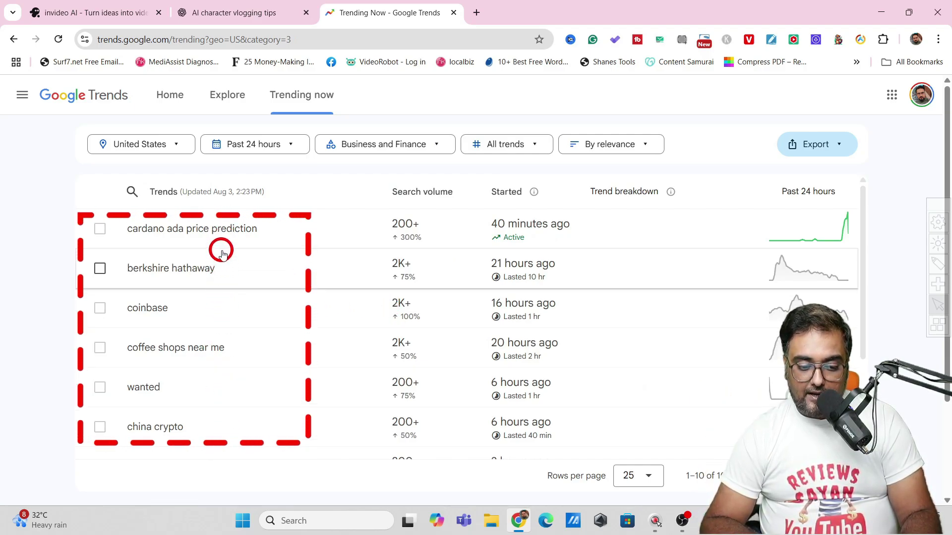
pyautogui.click(383, 143)
pyautogui.click(374, 429)
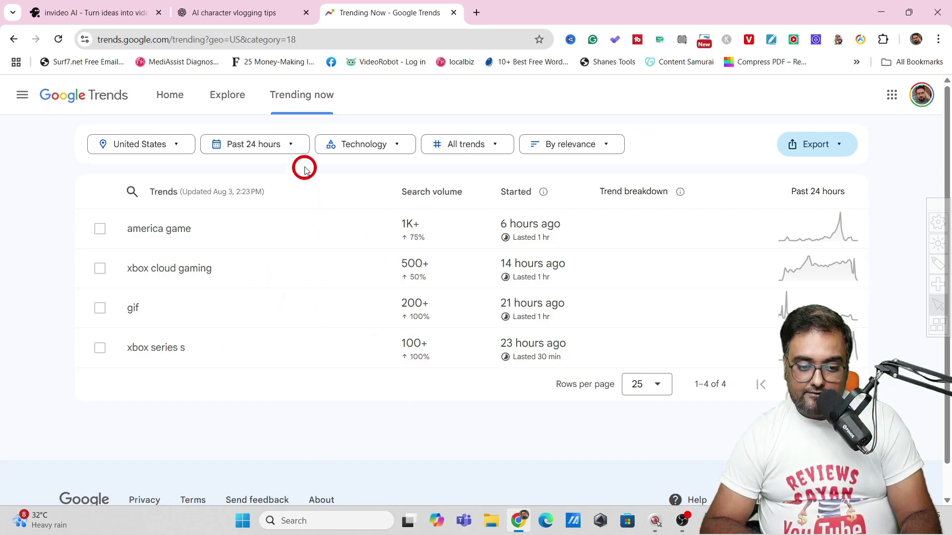
# Step: Change the time range from Past 24 hours to Past 48 hours
pyautogui.click(293, 149)
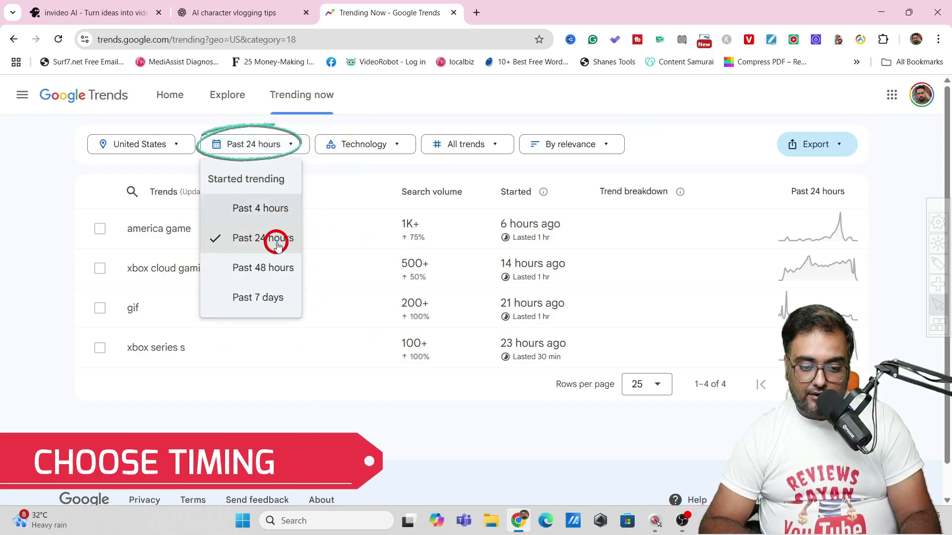
pyautogui.click(270, 268)
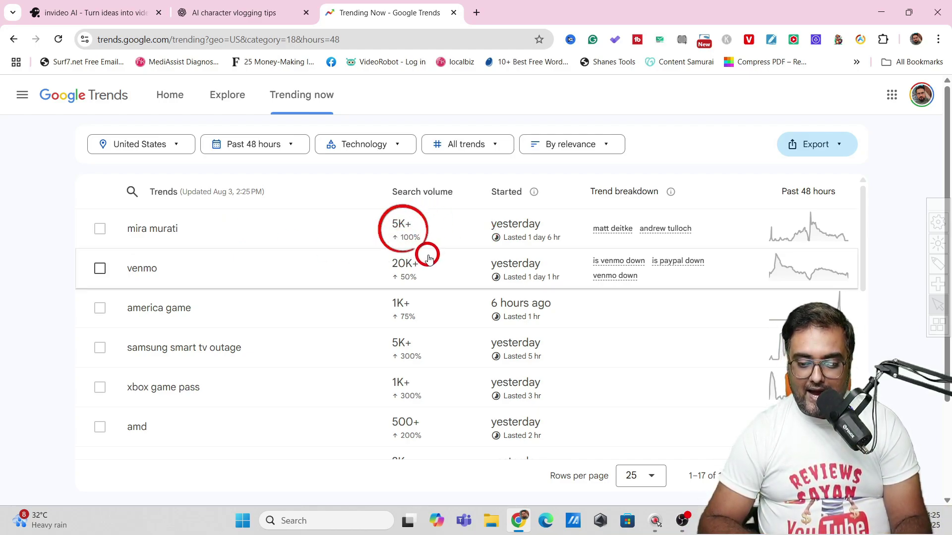
# Step: Open the top trend's details, view its In the news articles and copy the first link, then return to invideo AI
pyautogui.click(99, 229)
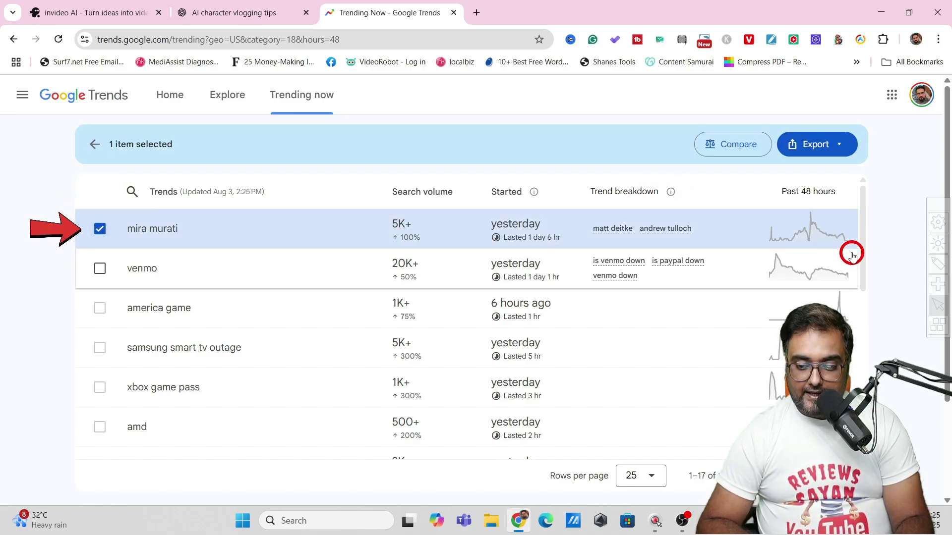
pyautogui.click(164, 232)
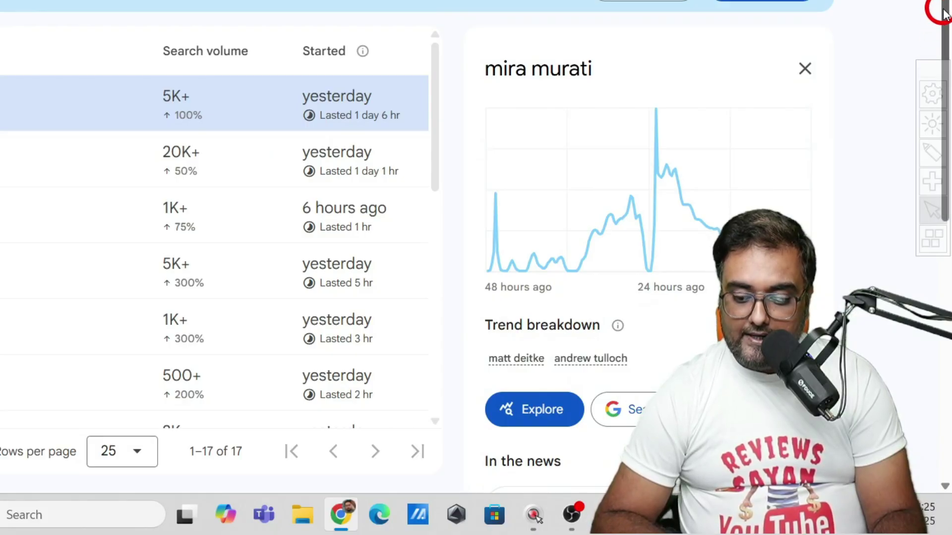
pyautogui.scroll(-5, 621, 195)
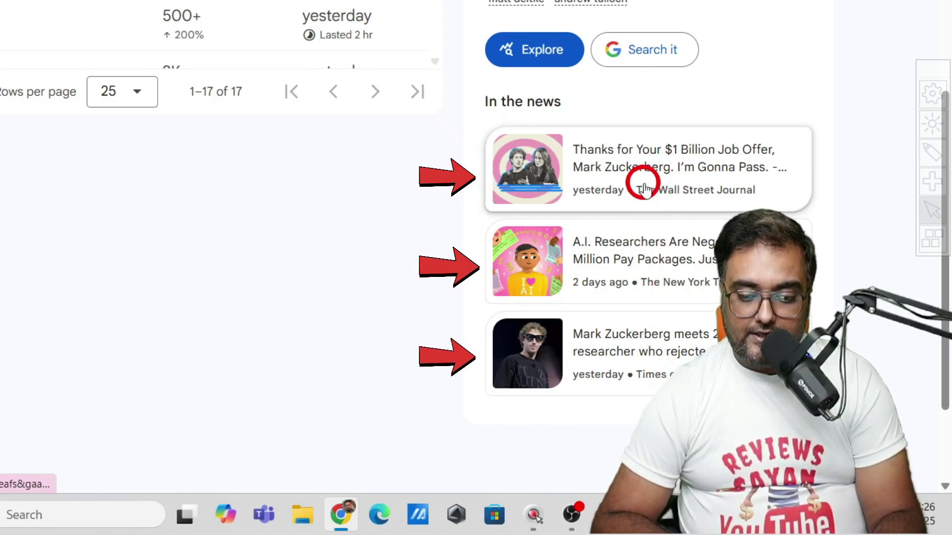
pyautogui.rightClick(628, 159)
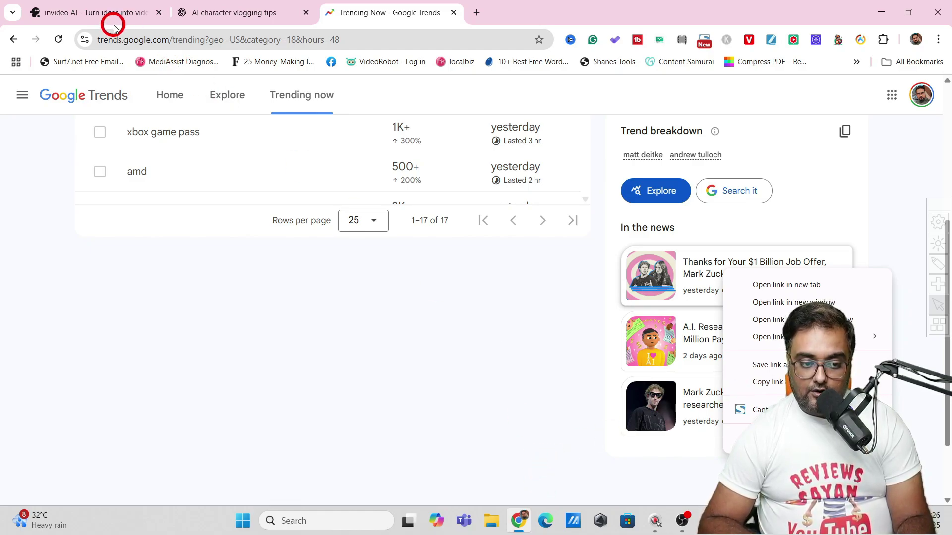
pyautogui.click(104, 9)
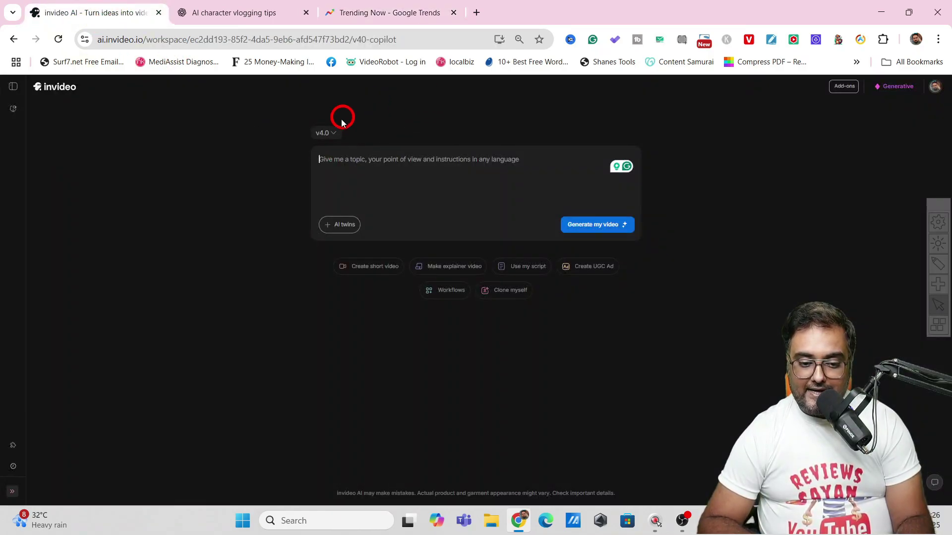
# Step: Open Workflows and advance the Top picks carousel to the News video template
pyautogui.click(345, 165)
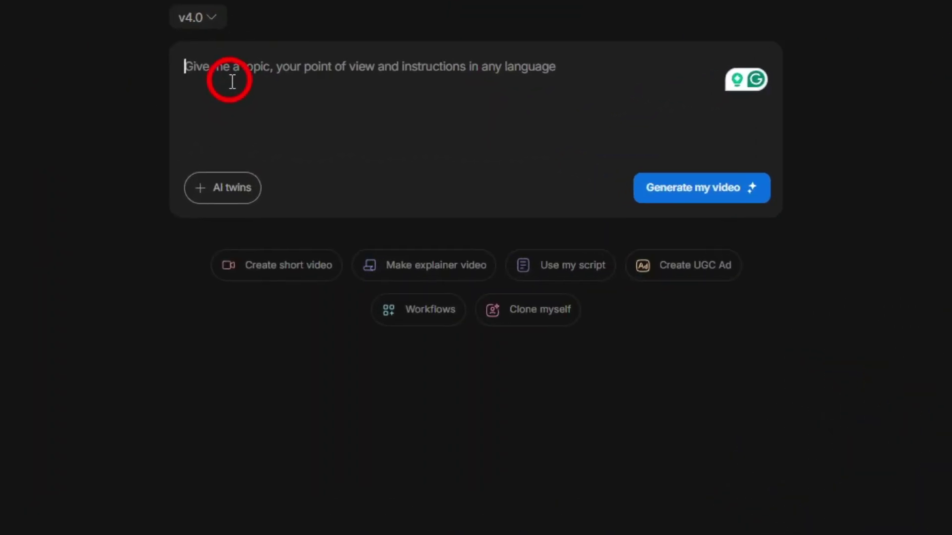
pyautogui.click(439, 317)
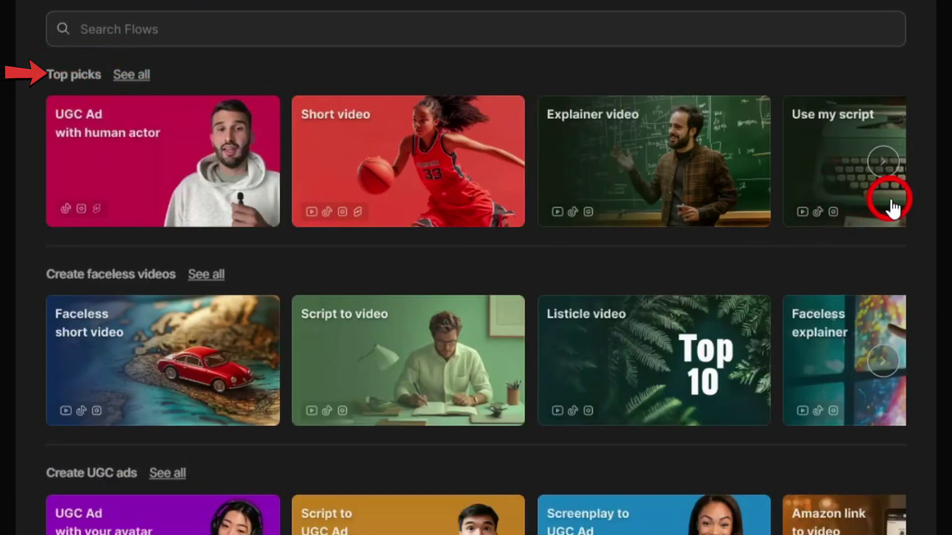
pyautogui.click(885, 165)
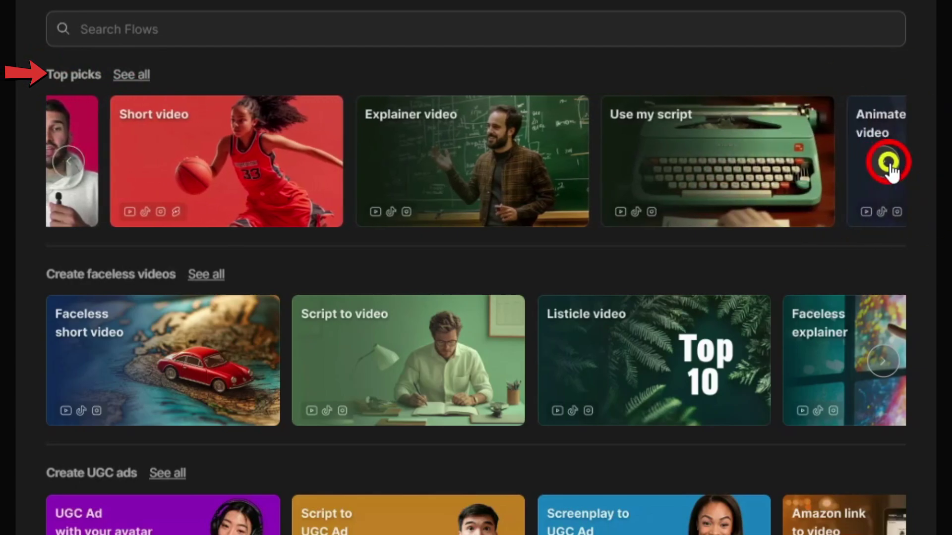
pyautogui.click(887, 163)
pyautogui.click(888, 163)
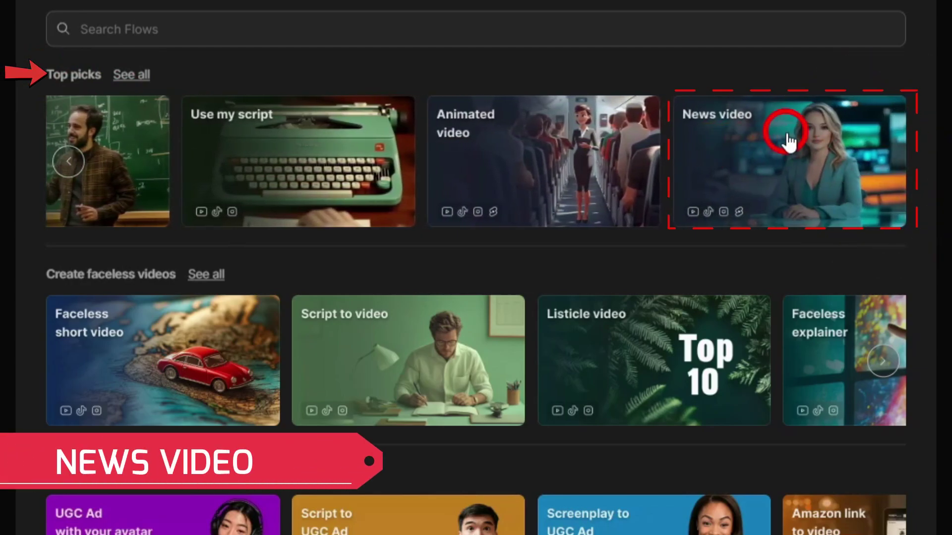
# Step: Open the News video template, enter the trending topic and paste three news article links
pyautogui.click(782, 153)
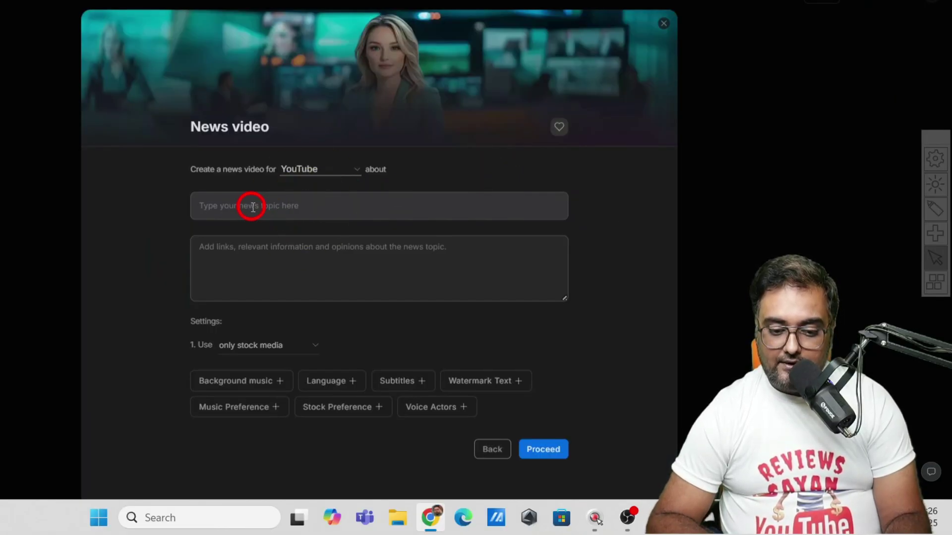
pyautogui.write('M')
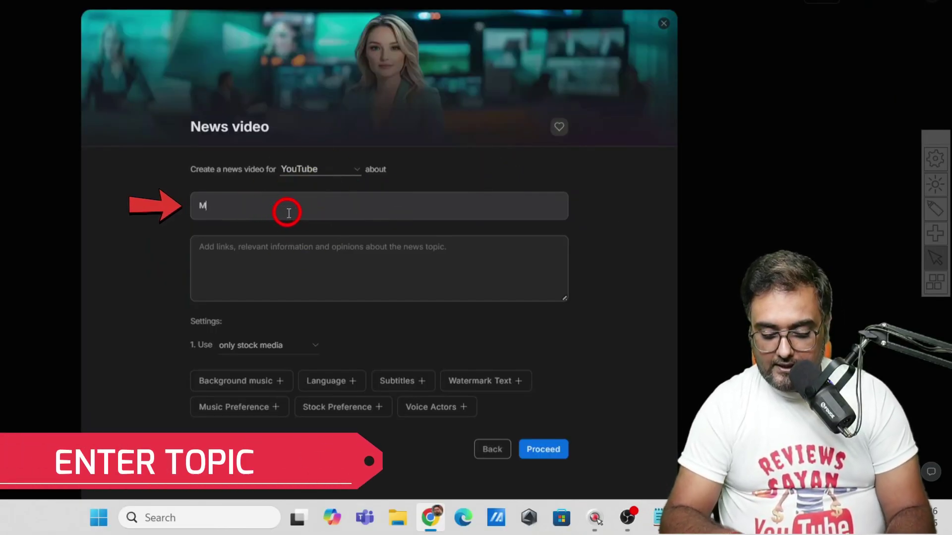
pyautogui.write('ina Murati News')
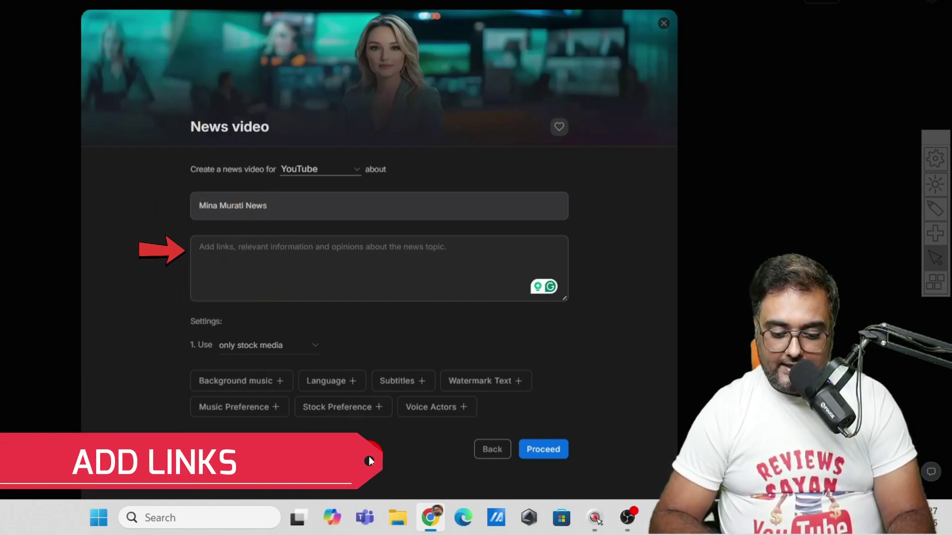
pyautogui.click(287, 246)
pyautogui.write('1. https://www.nytimes.com/2025/07/31/technology/ai-researchers-nba-stars.html 2. https://timesofindia.indiatimes.com/technology/tech-news/not-a-single-person-has-accepted-the-offer-mira-murati-on-her-team-rejecting-mark-zuckerbergs-1-billion-offer-to-join-meta-ai/articleshow/123002177.cms 3. https://www.cnn.com/2025/07/25/tech/meta-ai-superintelligence-team-who-its-hiring')
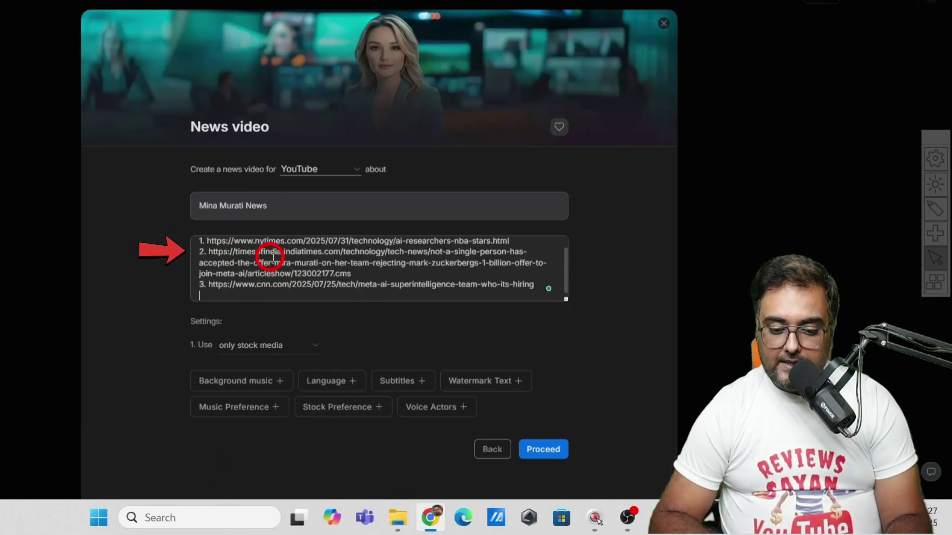
# Step: Keep media as only stock media and set background music to 'inspirational'
pyautogui.click(310, 346)
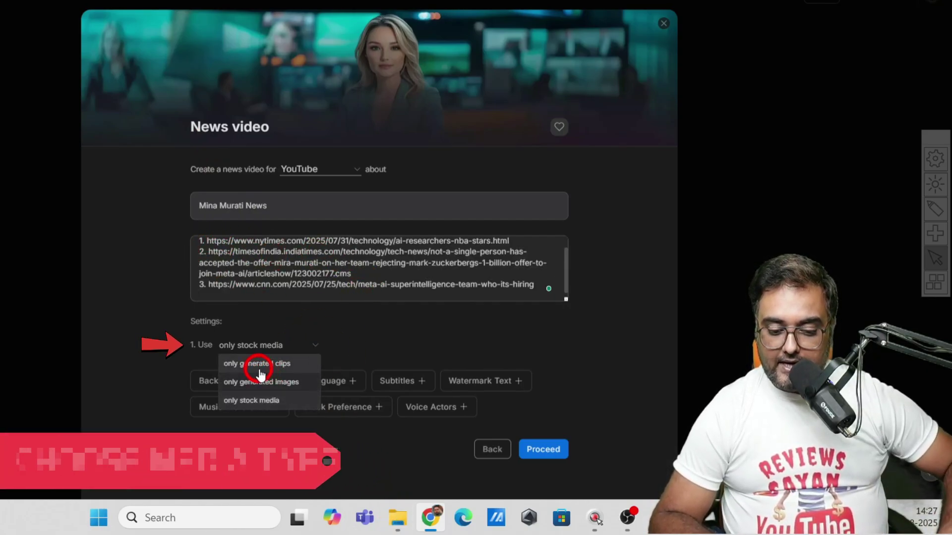
pyautogui.click(385, 350)
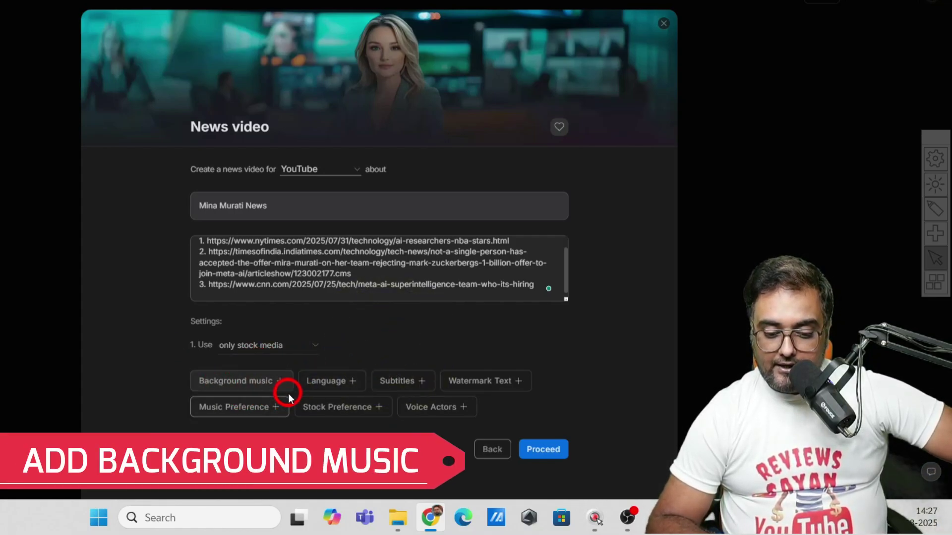
pyautogui.click(279, 382)
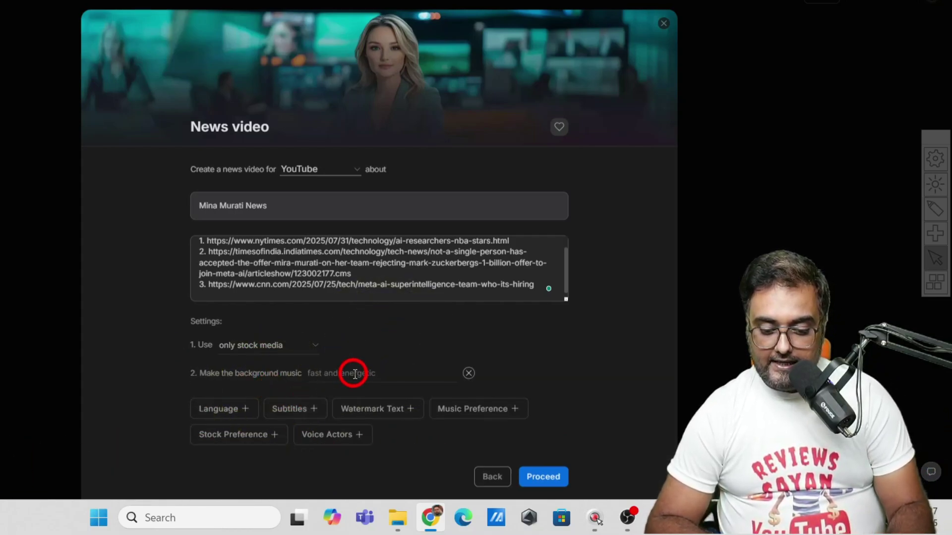
pyautogui.write('inspirational')
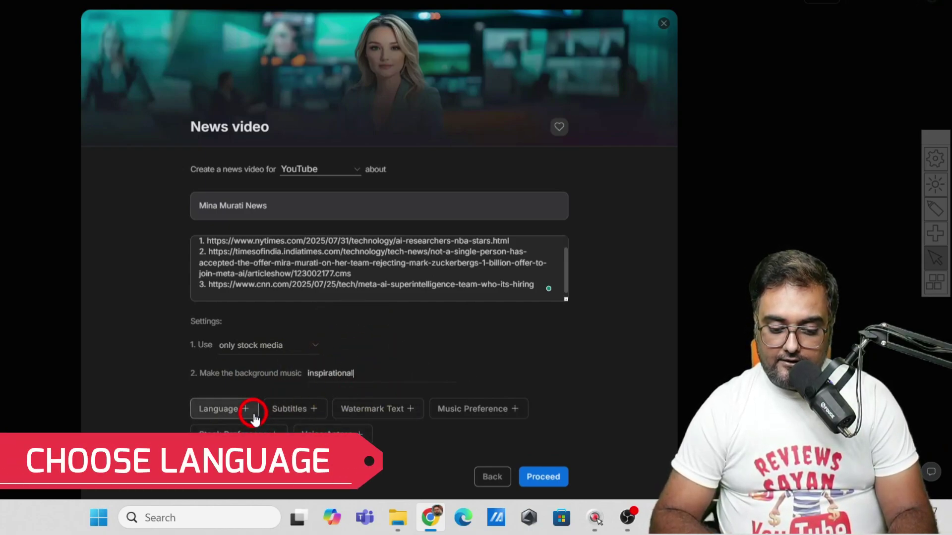
# Step: Add English as the language and word-by-word subtitles
pyautogui.click(253, 414)
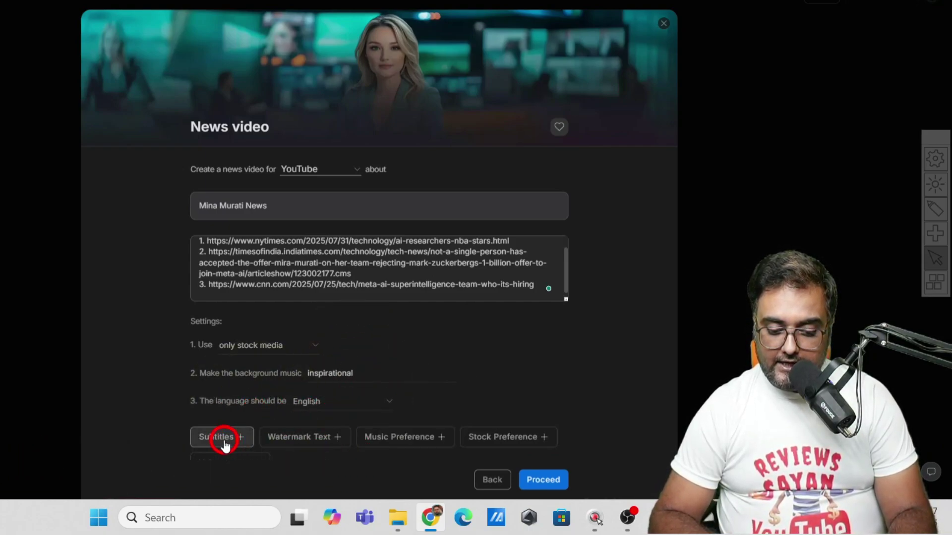
pyautogui.click(223, 438)
pyautogui.click(326, 429)
pyautogui.scroll(-1, 312, 391)
pyautogui.click(295, 374)
# Step: Set the narrator voice to a male clear American voice
pyautogui.click(293, 372)
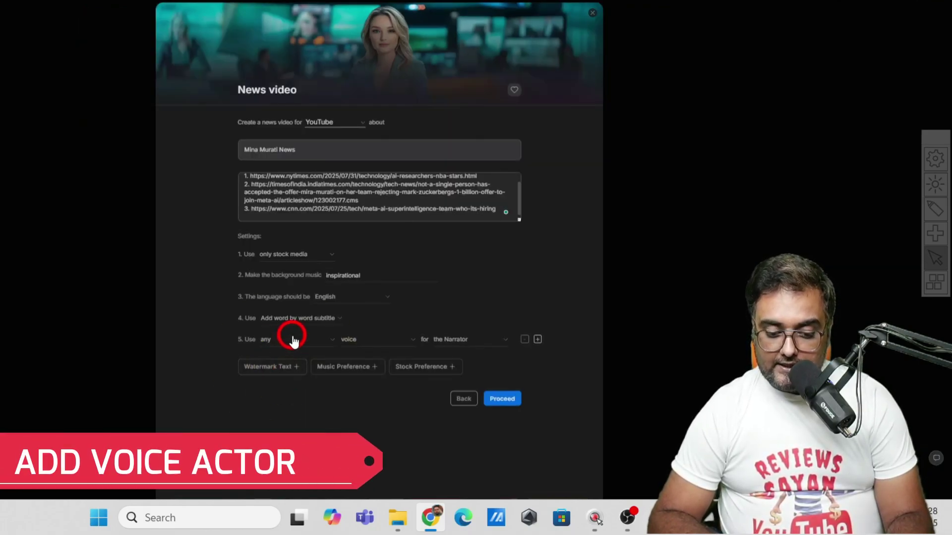
pyautogui.click(293, 339)
pyautogui.click(288, 368)
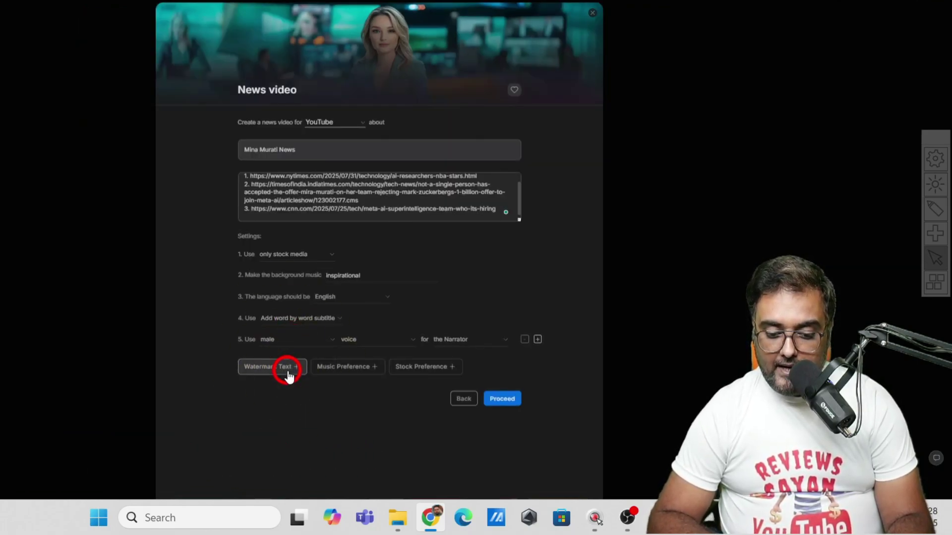
pyautogui.click(404, 338)
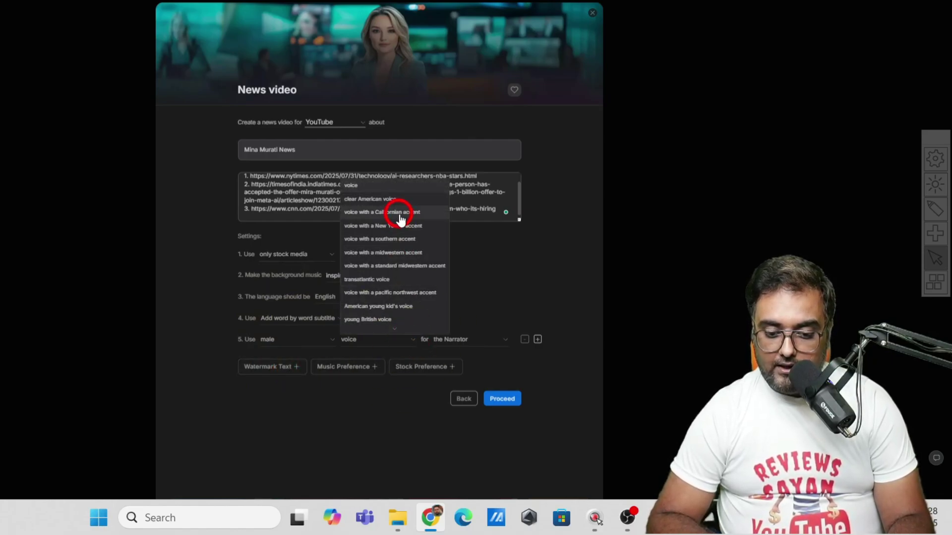
pyautogui.click(392, 200)
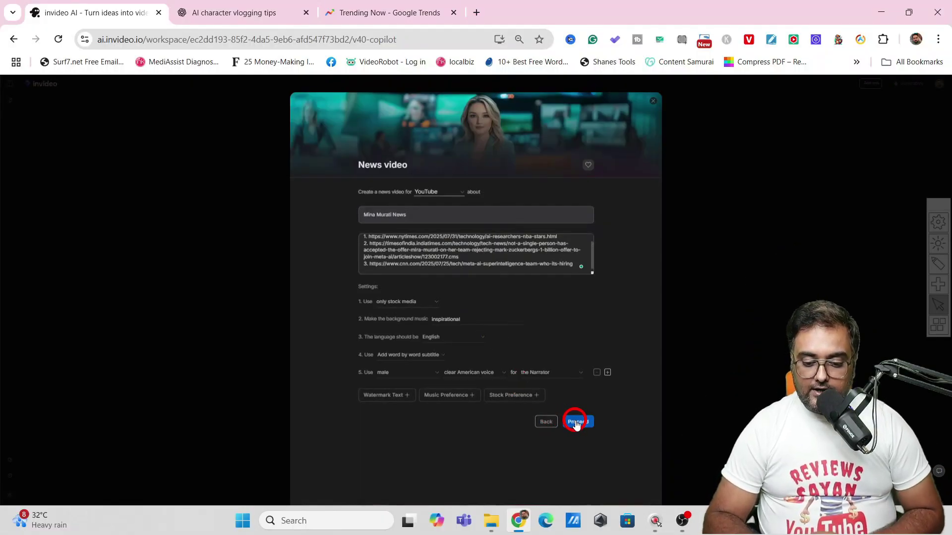
# Step: Submit the news settings to the prompt and attach the second personal AI twin avatar
pyautogui.click(576, 422)
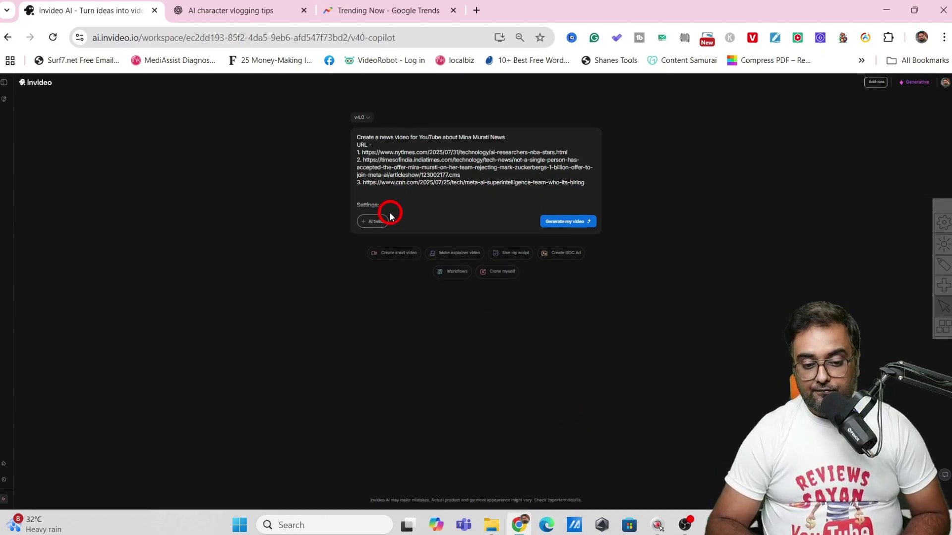
pyautogui.click(376, 222)
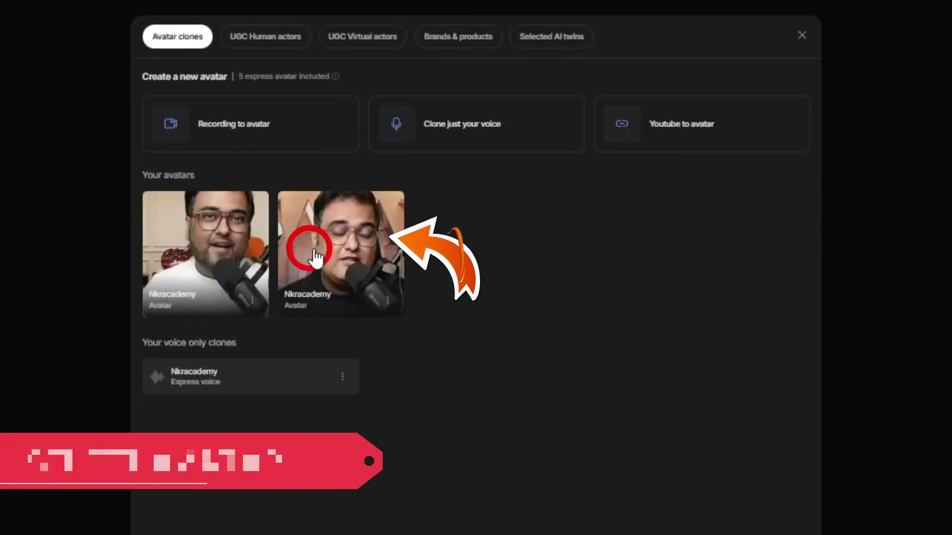
pyautogui.click(328, 247)
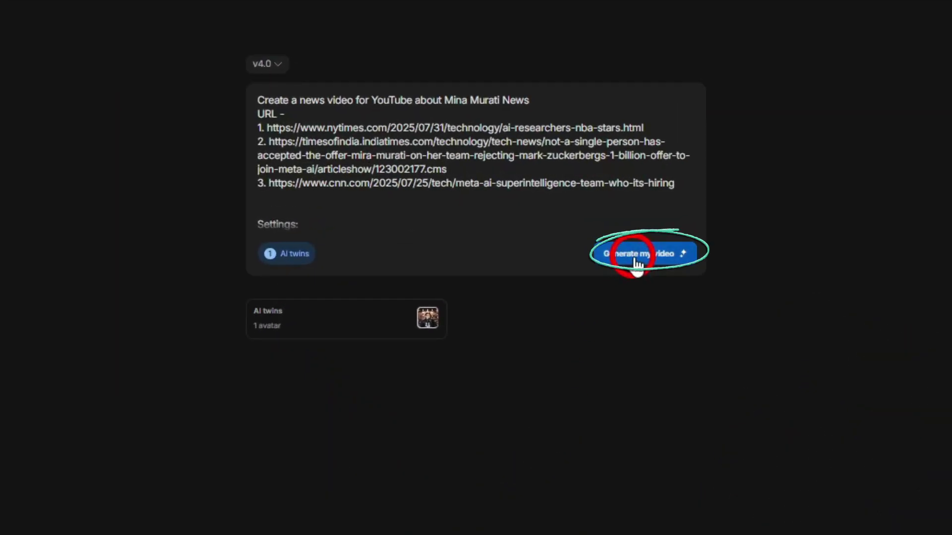
# Step: Generate the video with Curiosity-First Headline Hook, 3 Mins and YouTube options
pyautogui.click(636, 259)
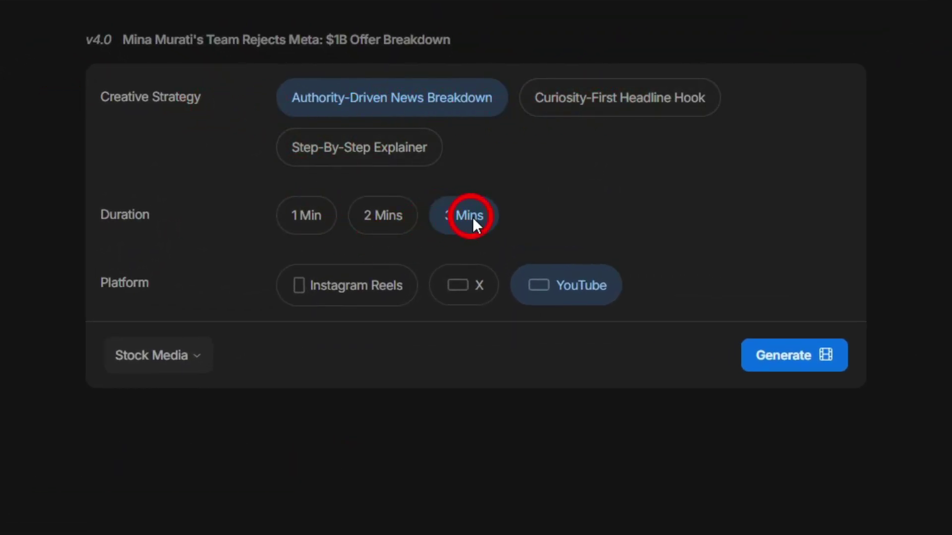
pyautogui.click(364, 299)
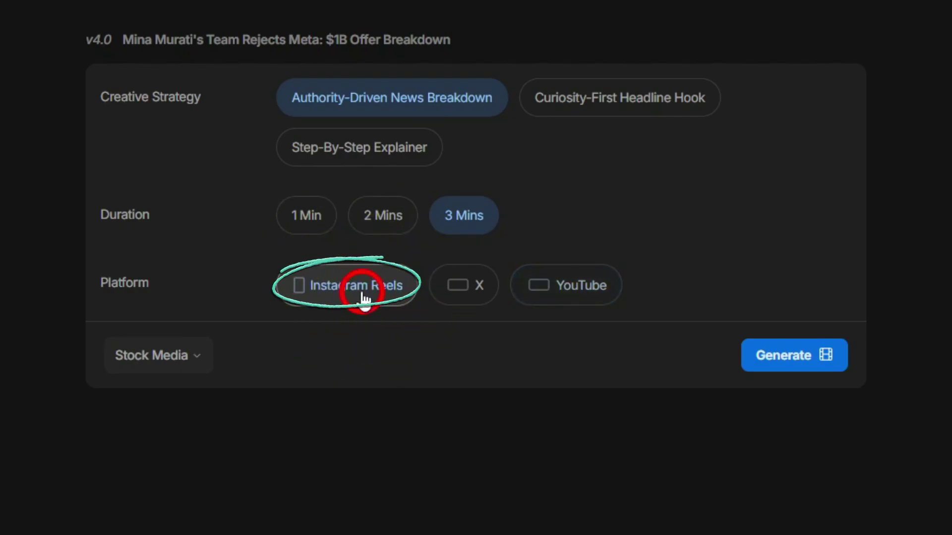
pyautogui.click(303, 218)
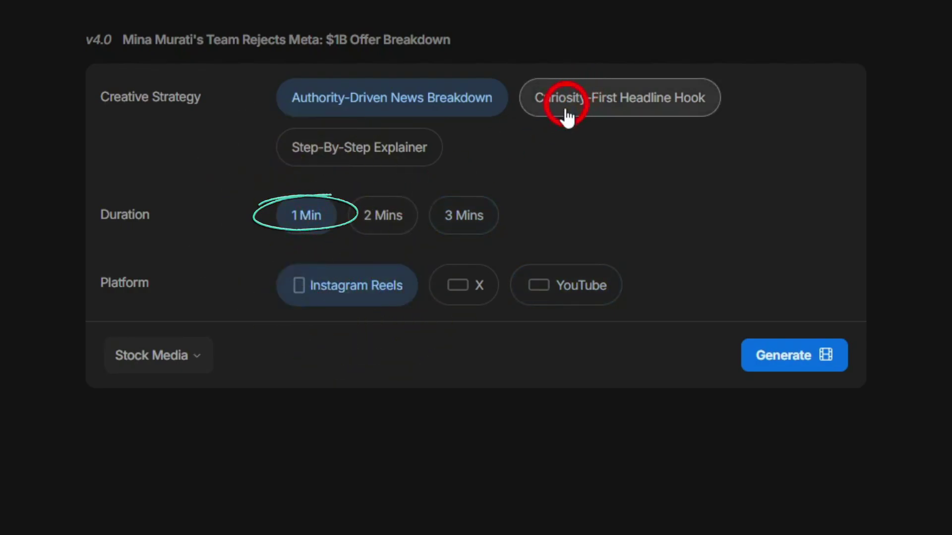
pyautogui.click(624, 97)
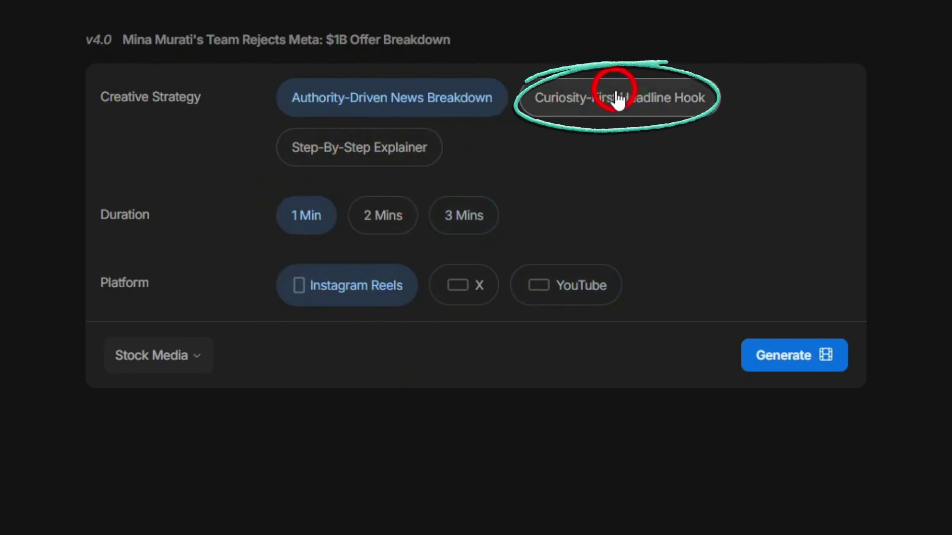
pyautogui.click(618, 99)
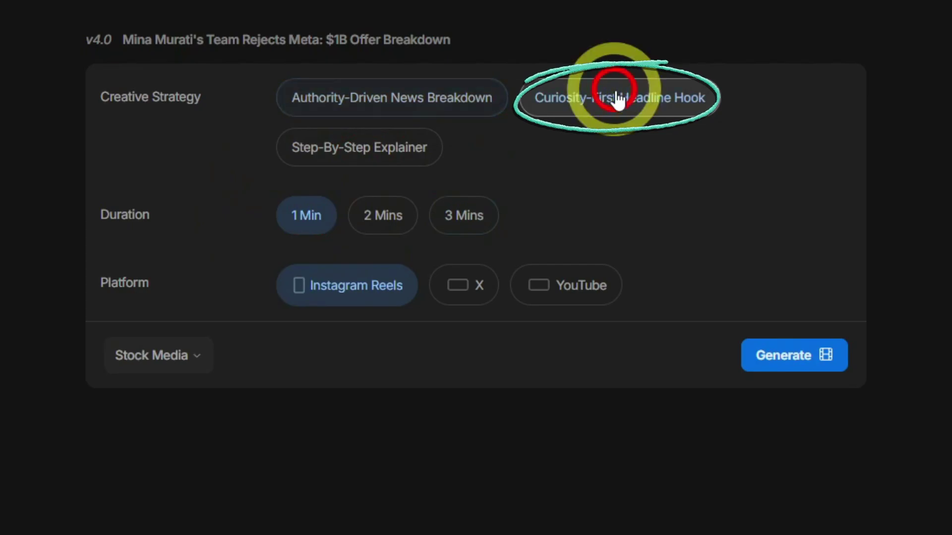
pyautogui.click(466, 218)
pyautogui.click(542, 299)
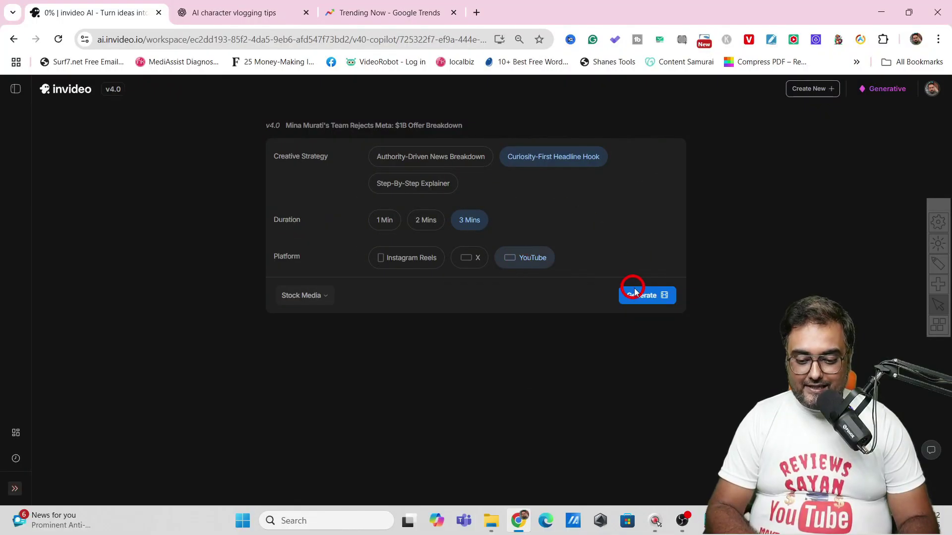
pyautogui.click(641, 297)
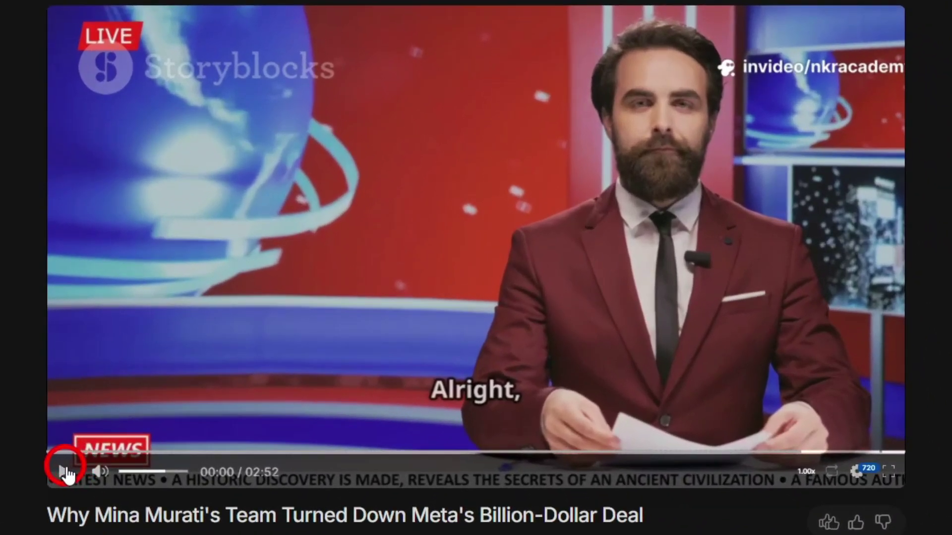
# Step: Play the 2:52 news video, skip ahead past 1:00 and 1:31, then pause at 1:33
pyautogui.click(63, 472)
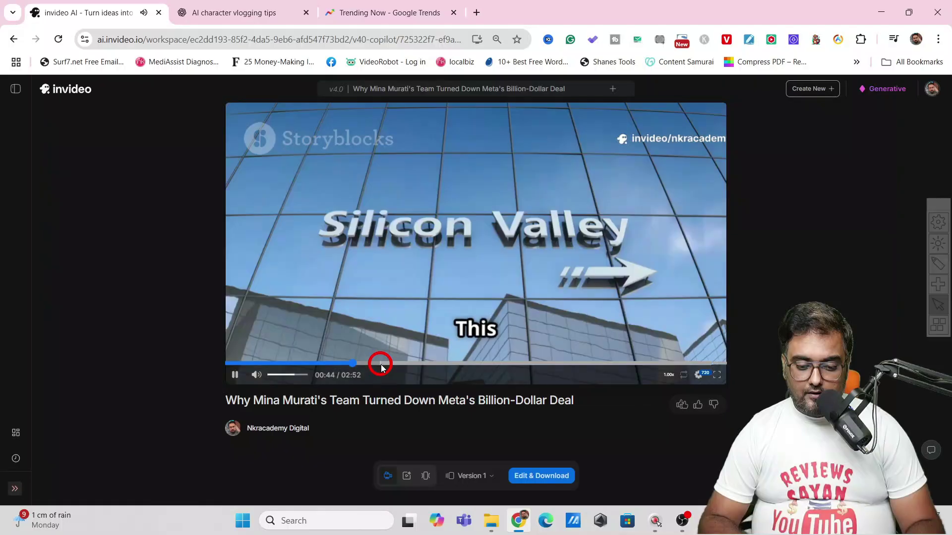
pyautogui.click(411, 364)
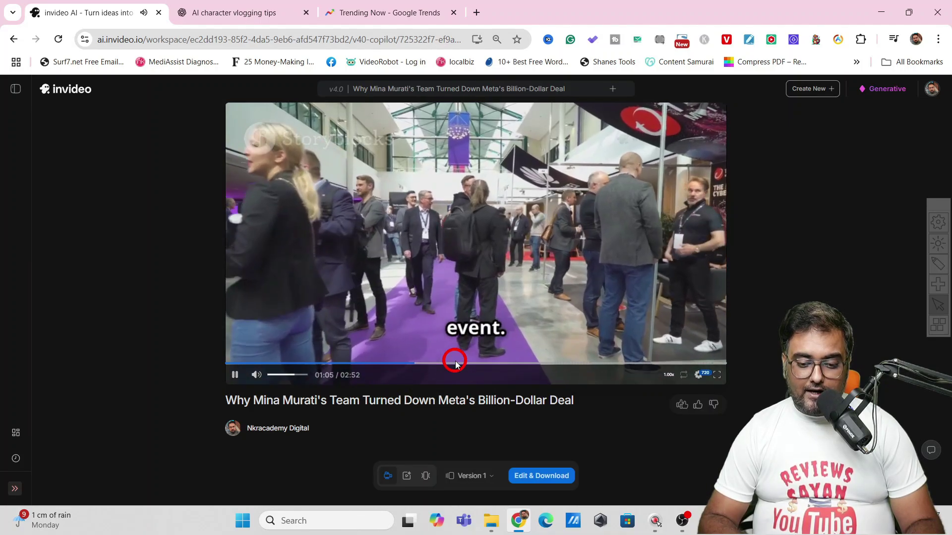
pyautogui.click(489, 364)
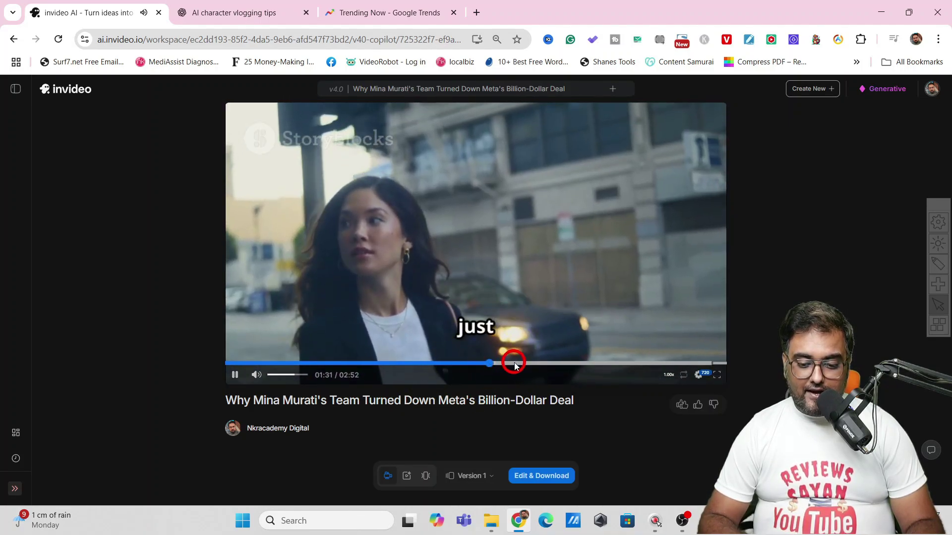
pyautogui.click(233, 375)
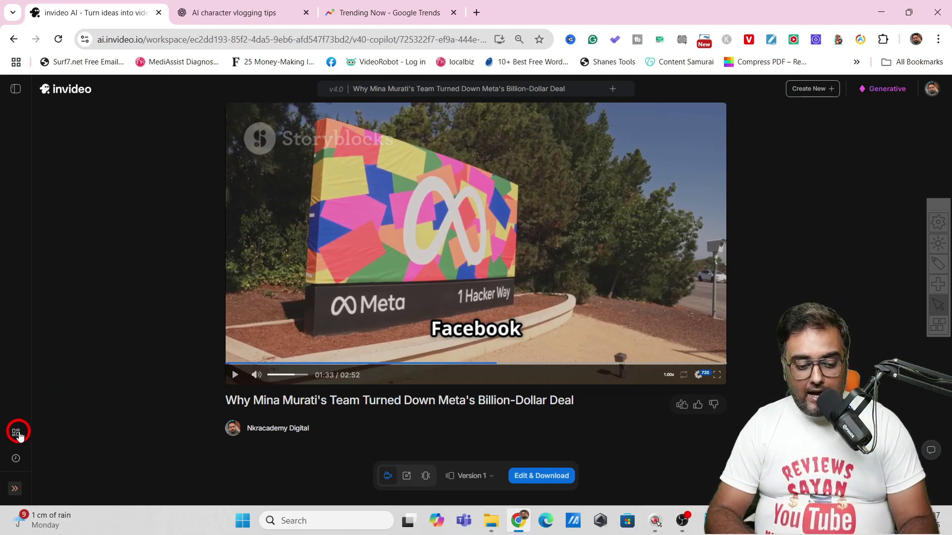
# Step: Open 'Inside the $1B Rejection: Mira Murati vs Meta AI' from the History list
pyautogui.moveTo(14, 453)
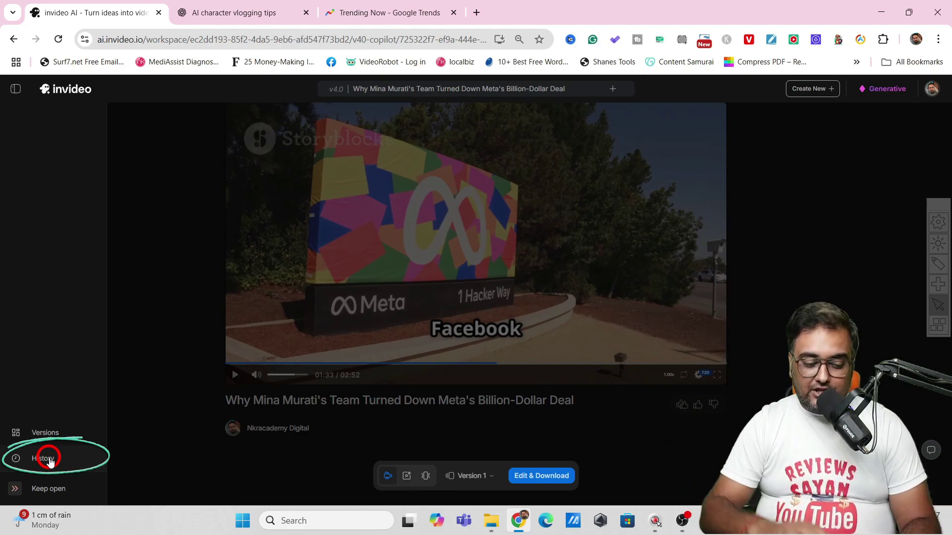
pyautogui.click(50, 461)
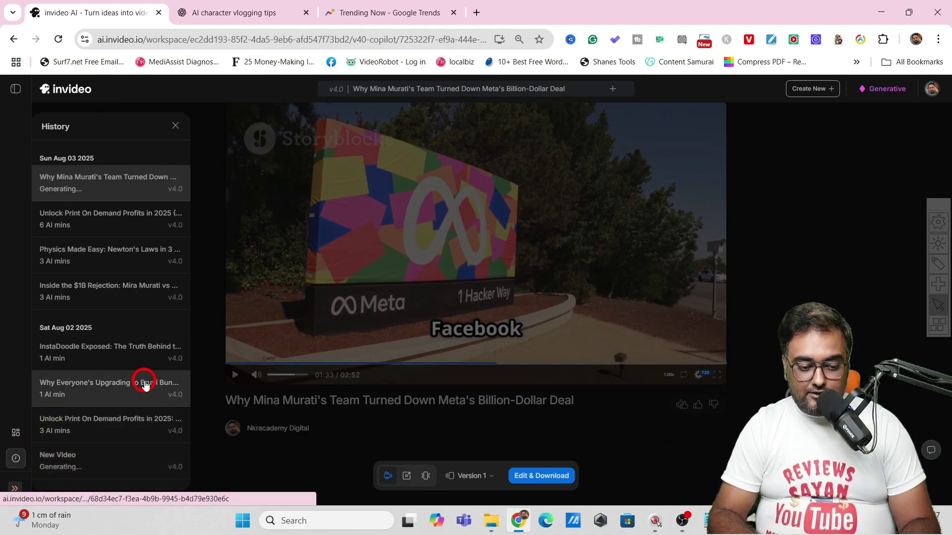
pyautogui.click(116, 294)
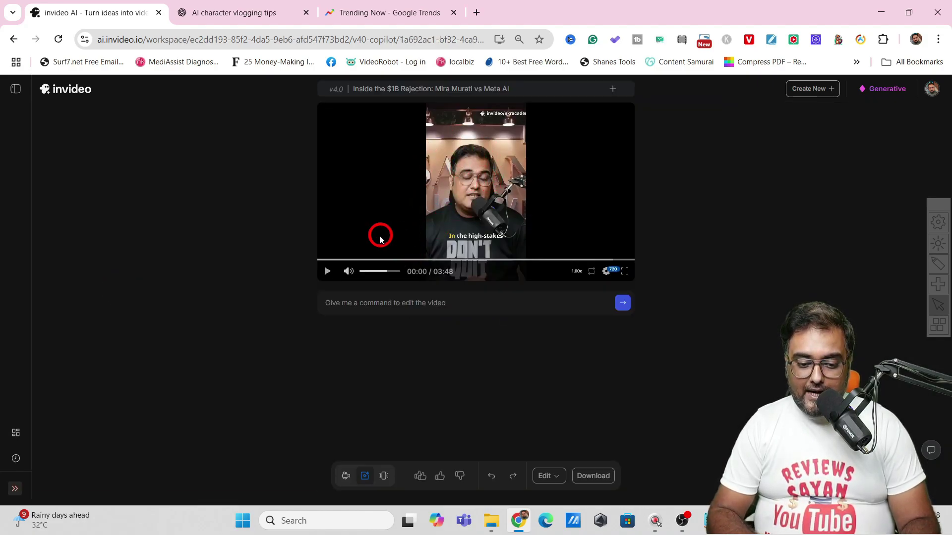
pyautogui.click(328, 272)
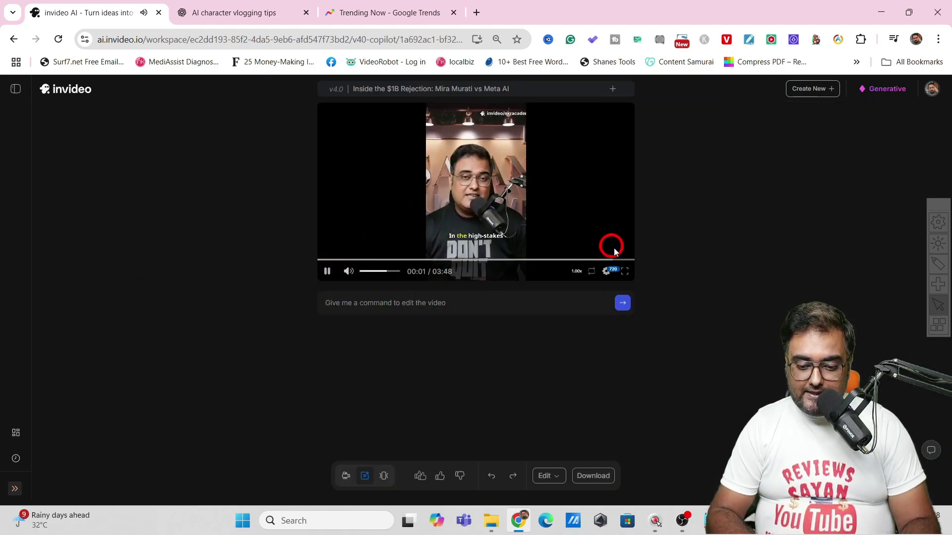
pyautogui.click(625, 271)
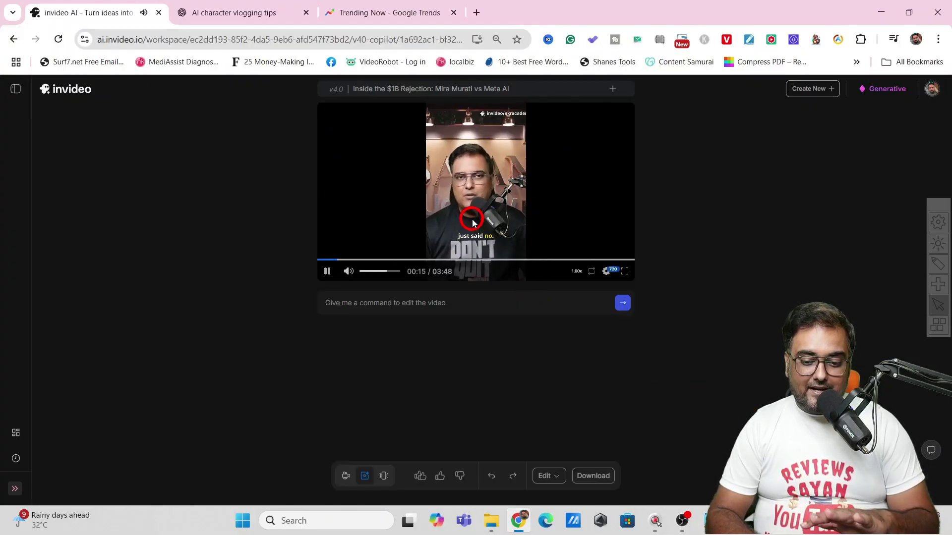
pyautogui.click(472, 224)
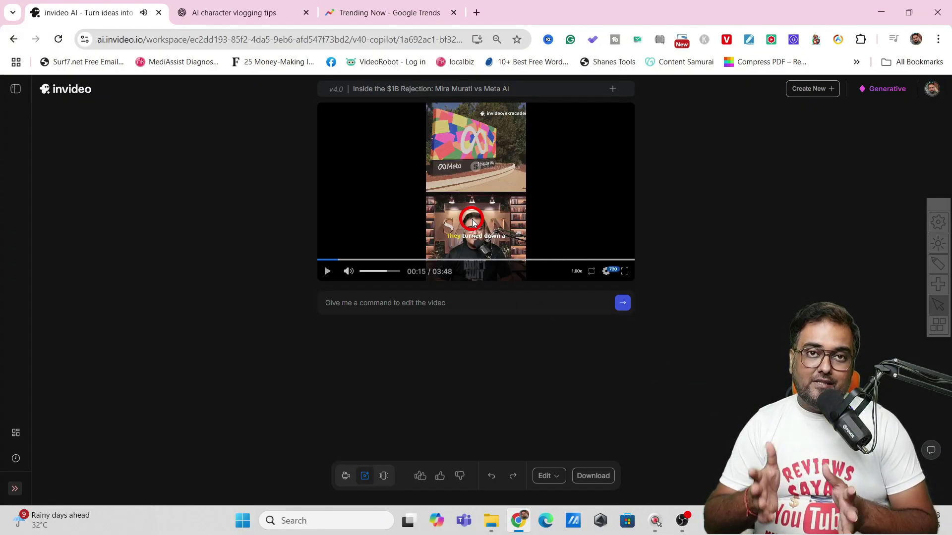